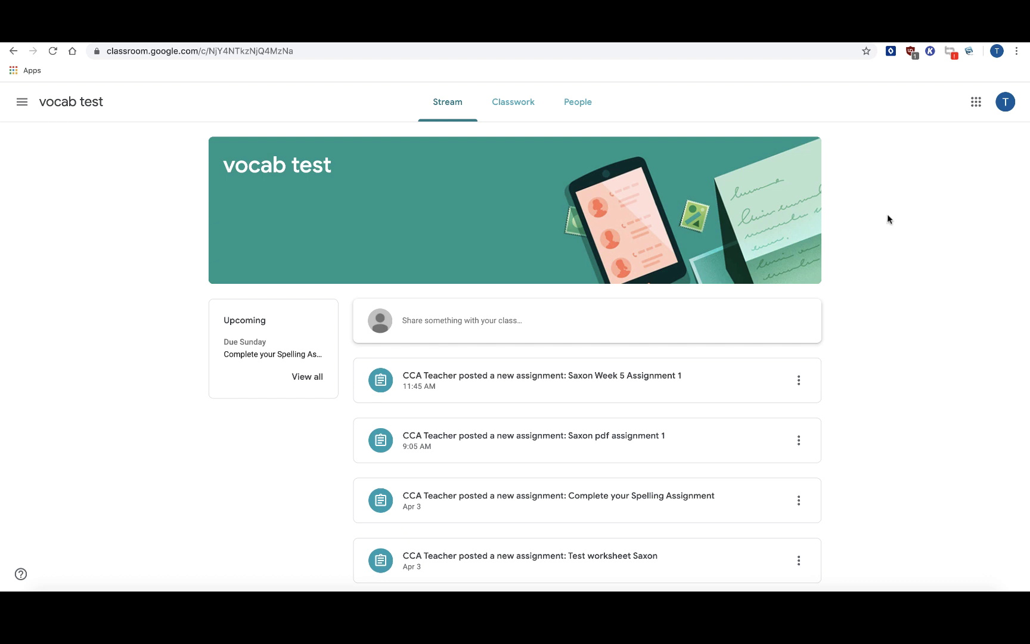
- Scroll the vocab test class stream and check the Kami annotation extension
scroll(908, 107, "down", 1)
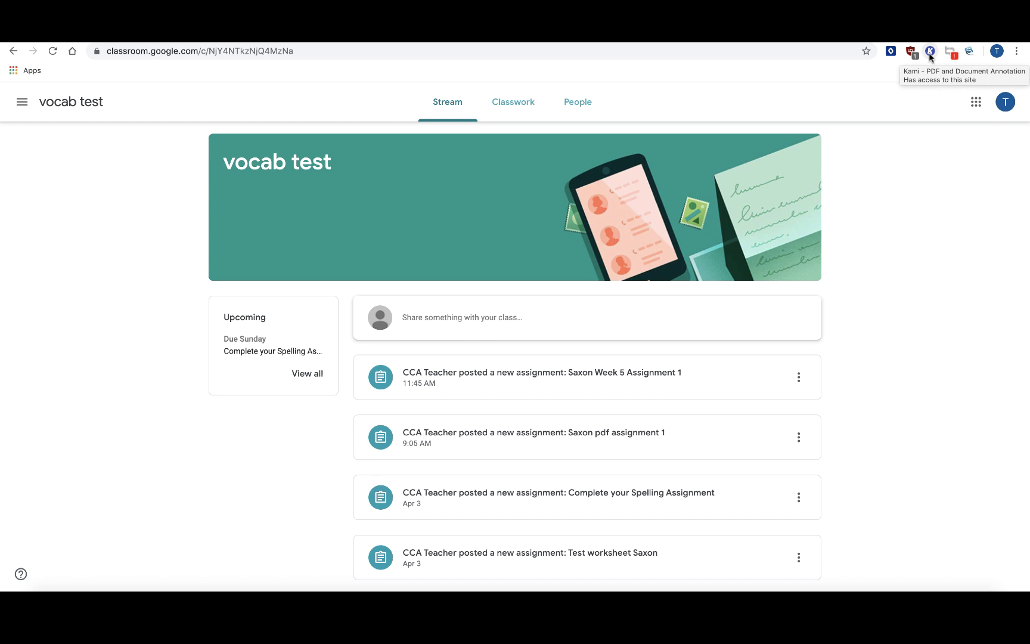
left_click(930, 52)
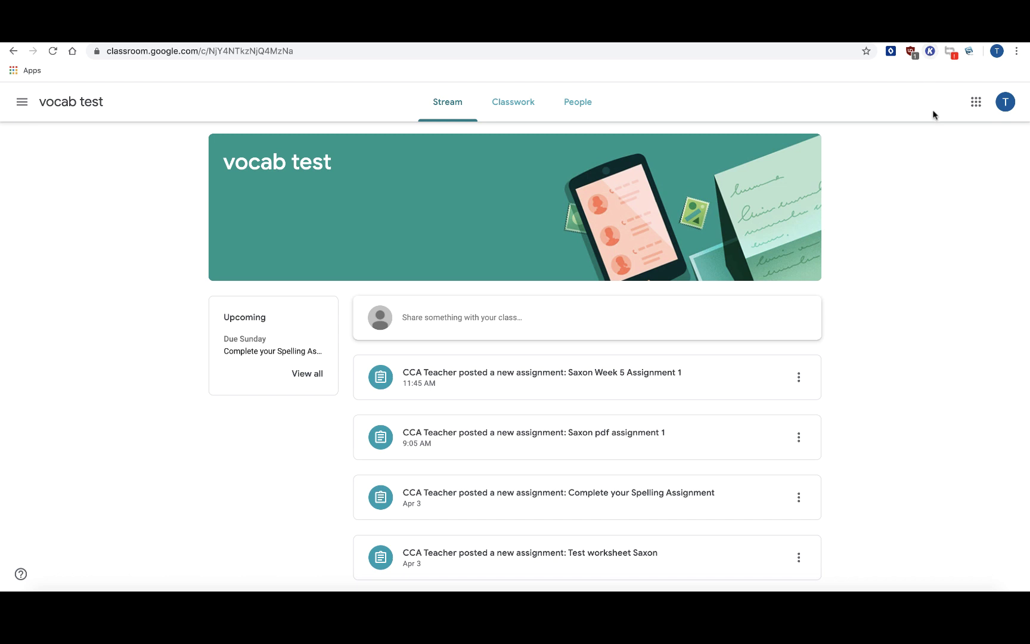
- Open Saxon Week 5 Assignment 1 and preview its attached saxonworksheet PDF
left_click(649, 383)
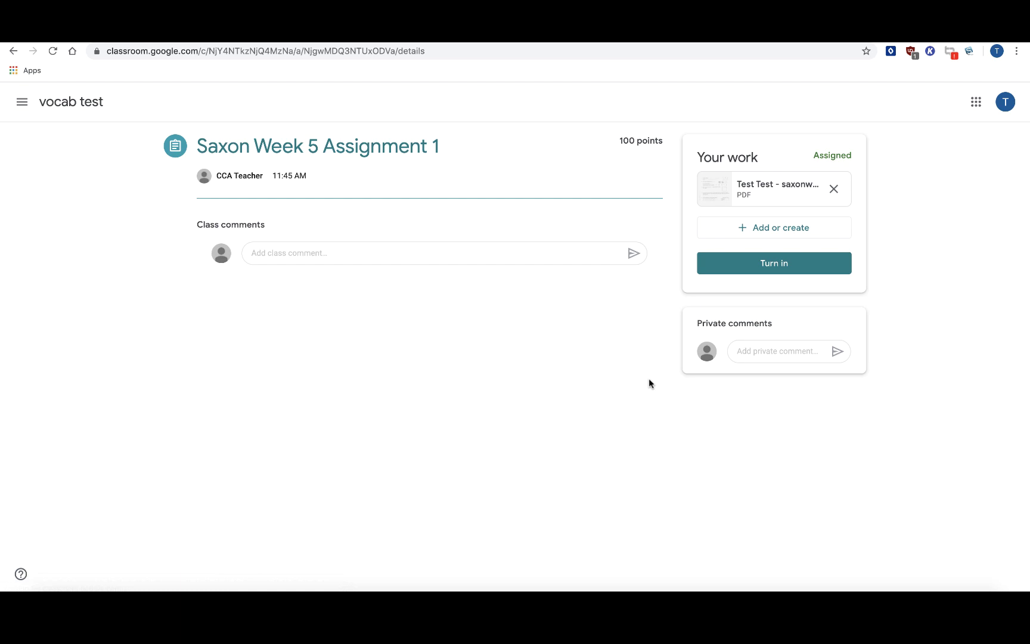
left_click(747, 190)
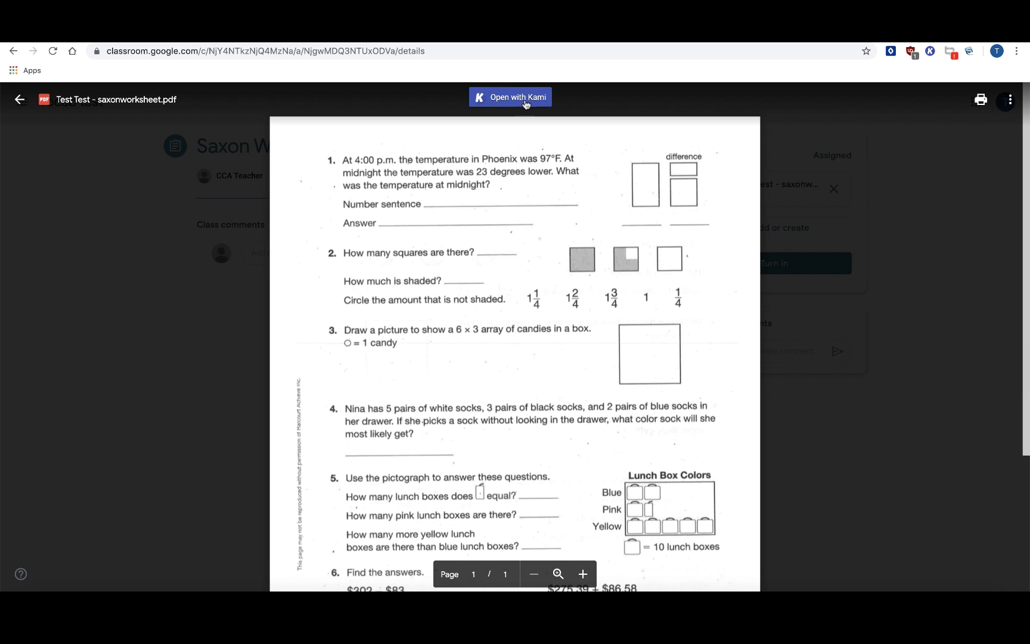
- Open the worksheet with Kami and approve Google Drive access for the school account
left_click(525, 101)
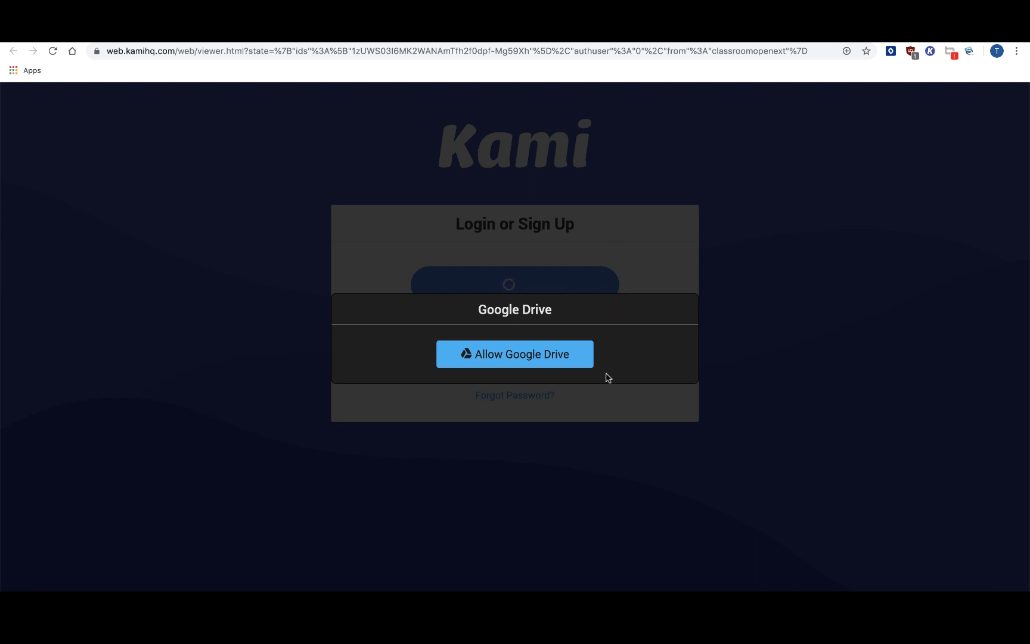
left_click(511, 360)
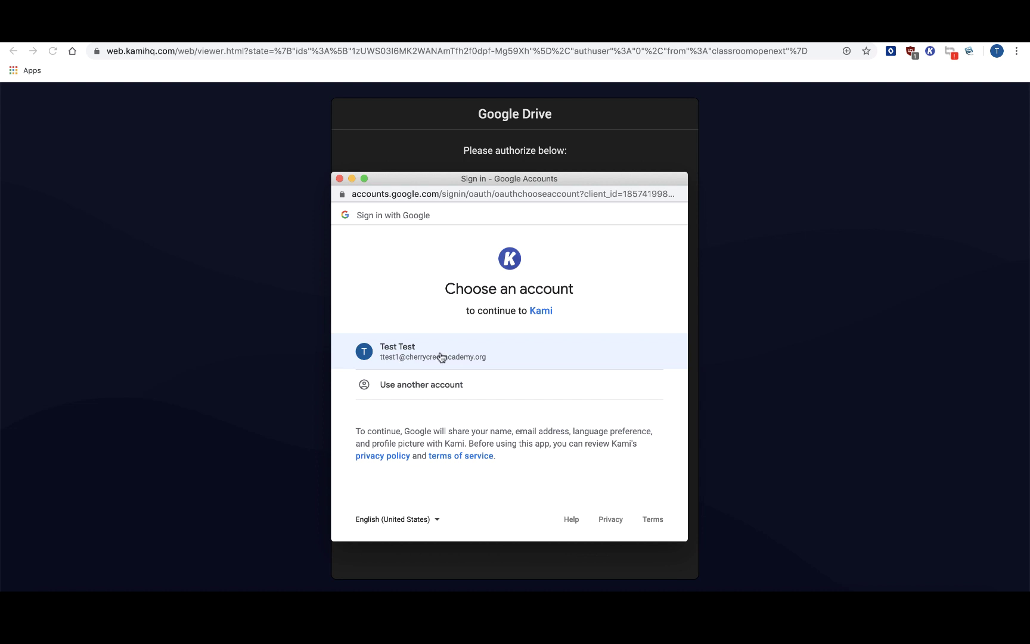
left_click(441, 357)
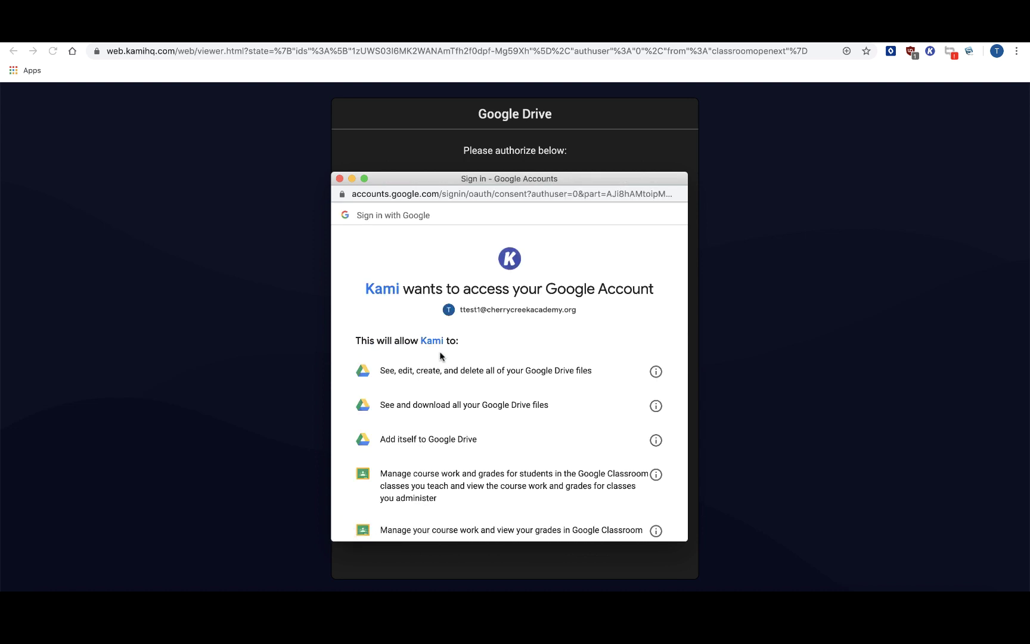
scroll(442, 356, "down", 5)
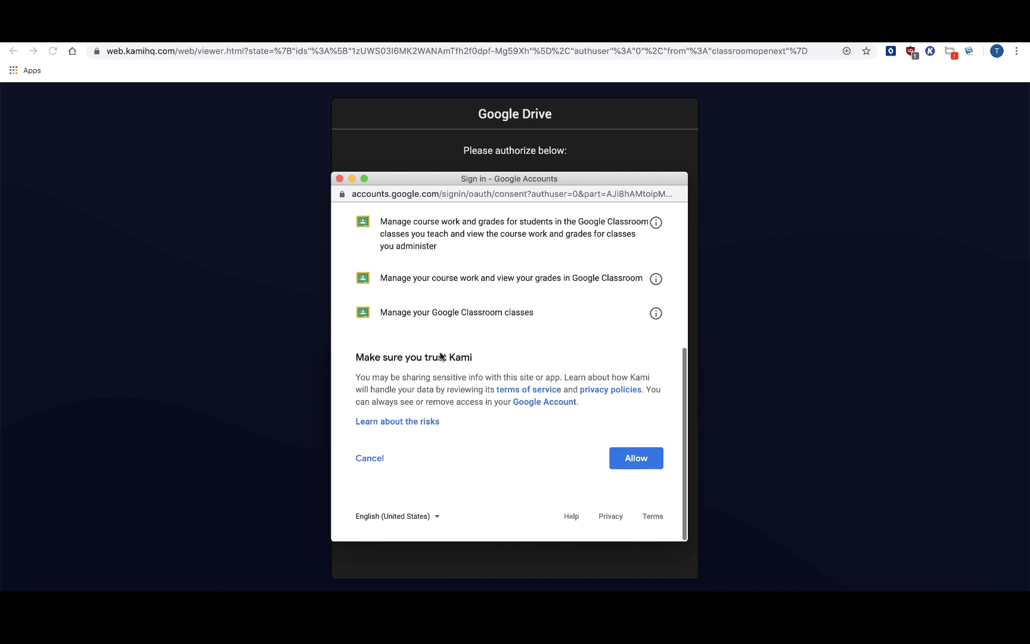
left_click(631, 462)
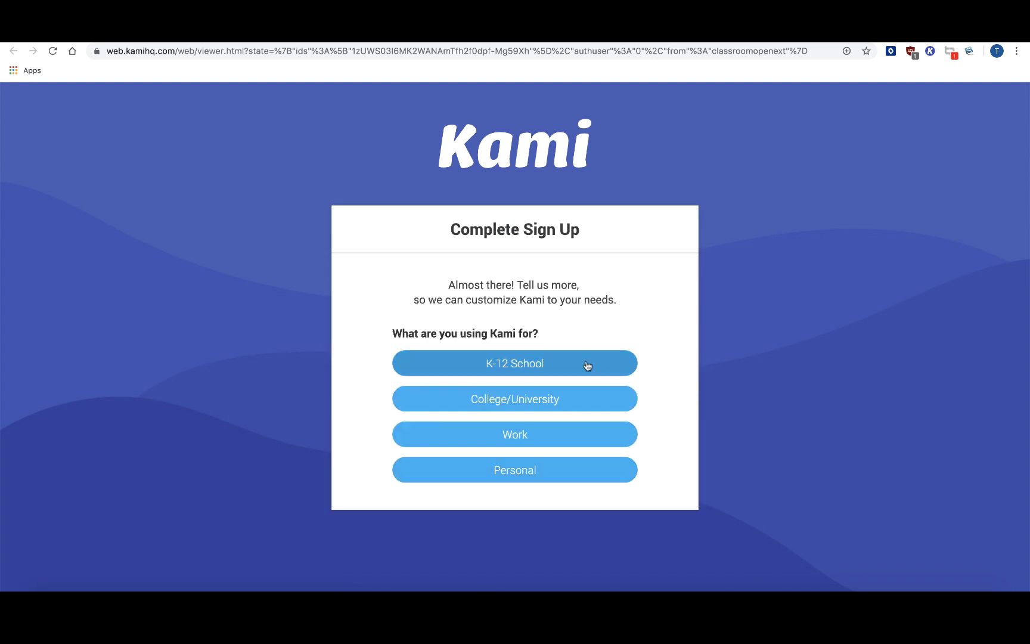
- Pick K-12 School, then approve Kami's Drive access again so work can be turned in
left_click(588, 366)
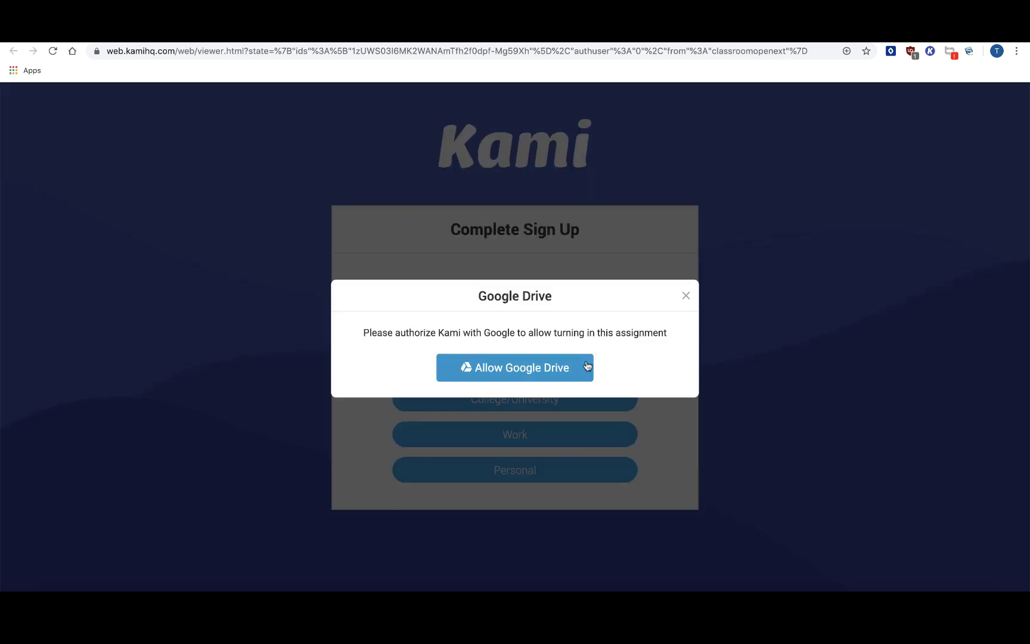
left_click(535, 369)
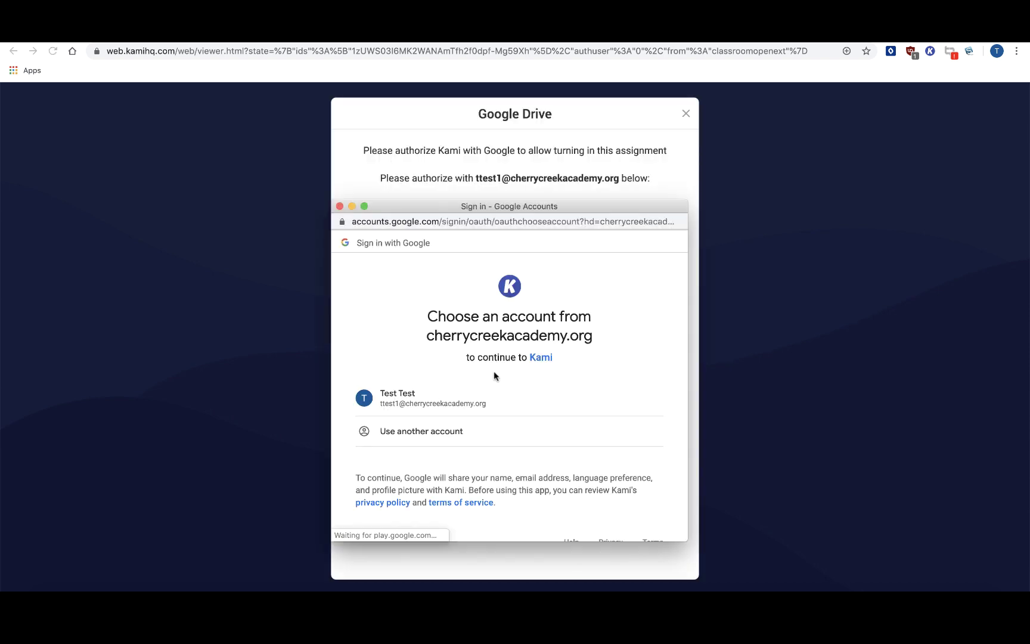
left_click(470, 402)
scroll(463, 402, "down", 5)
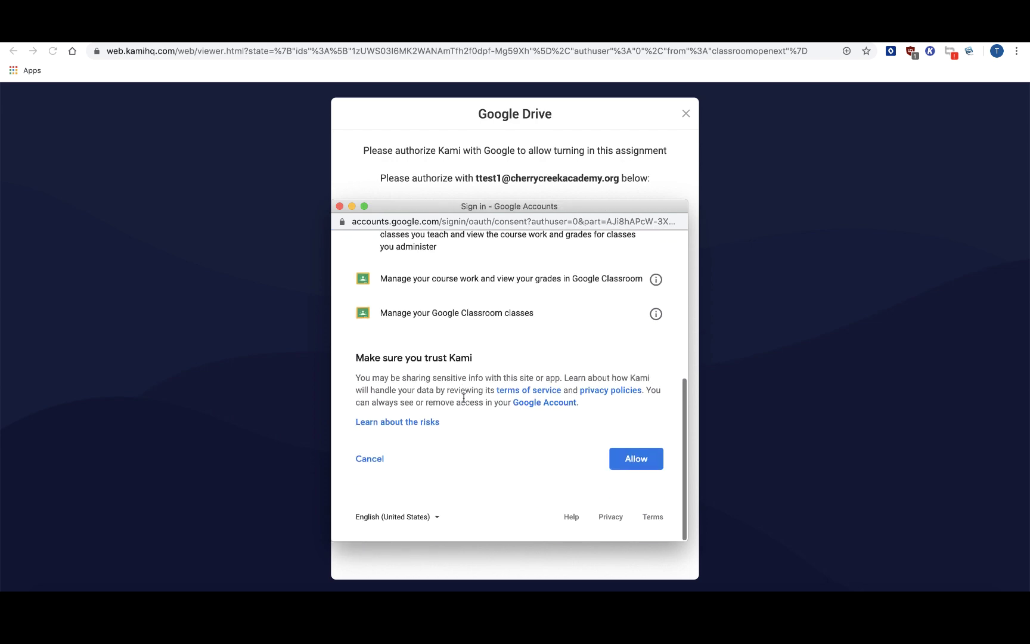
left_click(632, 463)
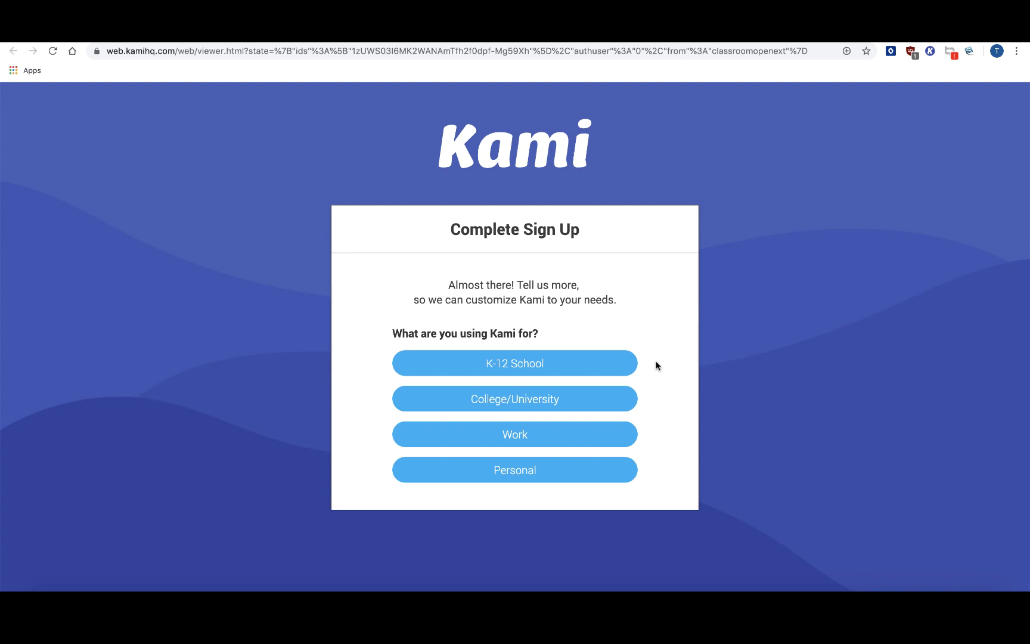
- Complete Kami sign-up as a K-12 School student and continue past the welcome screen
left_click(580, 371)
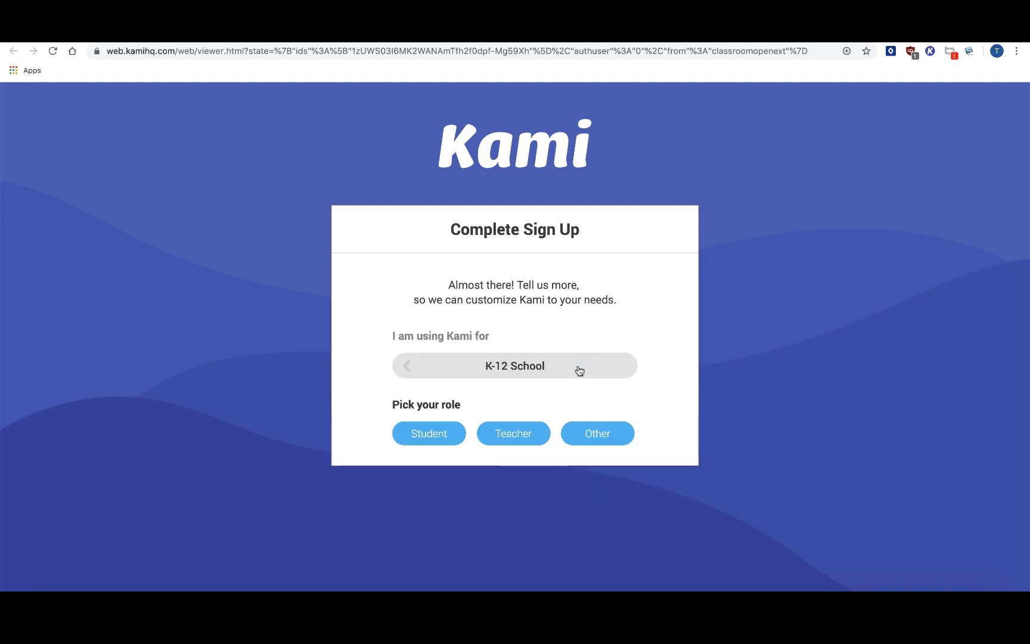
left_click(420, 442)
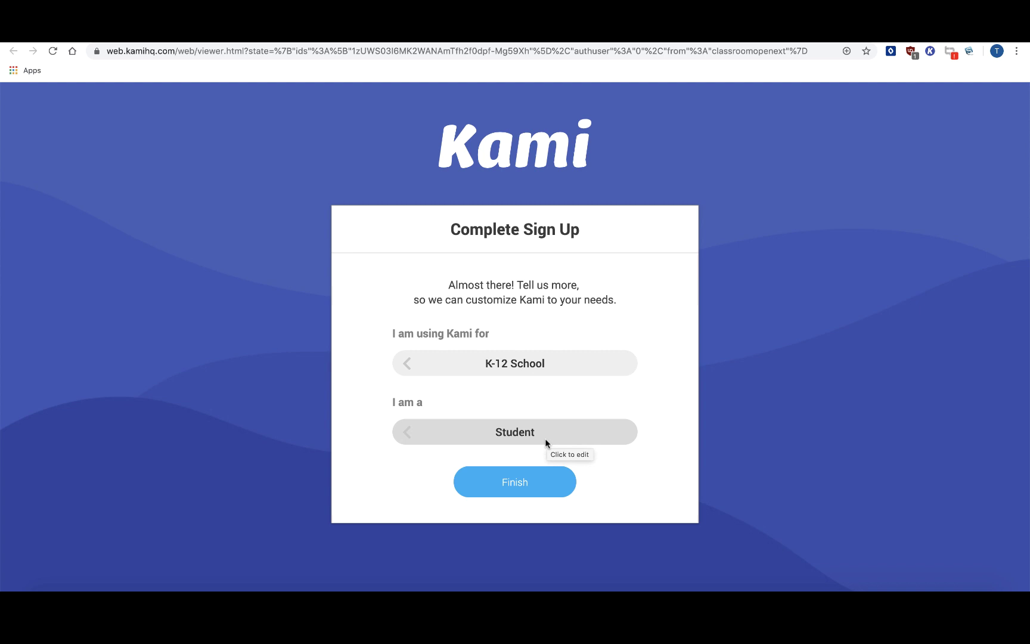
left_click(538, 490)
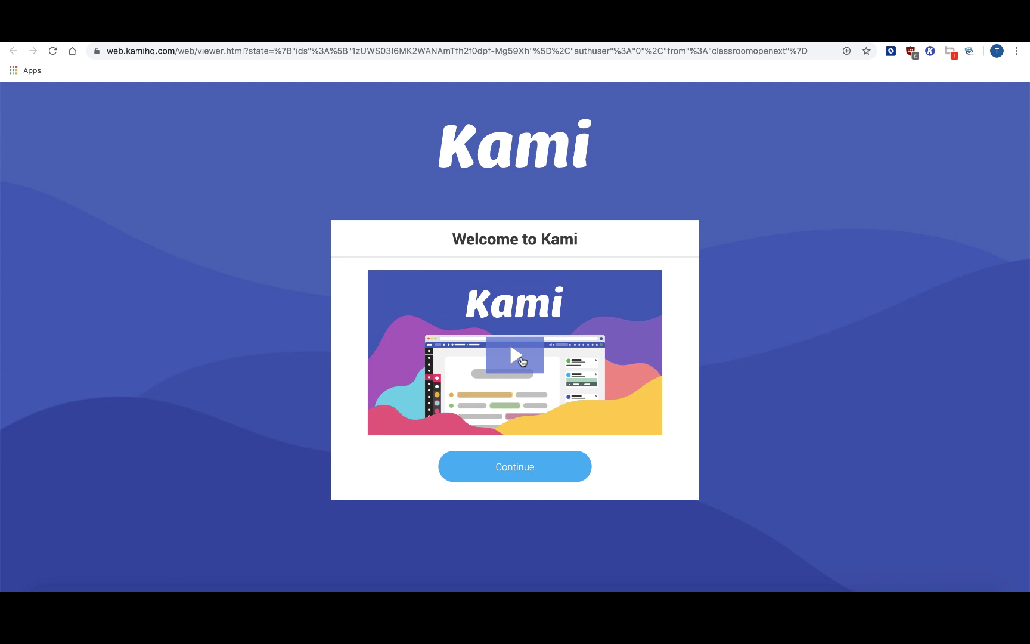
left_click(534, 469)
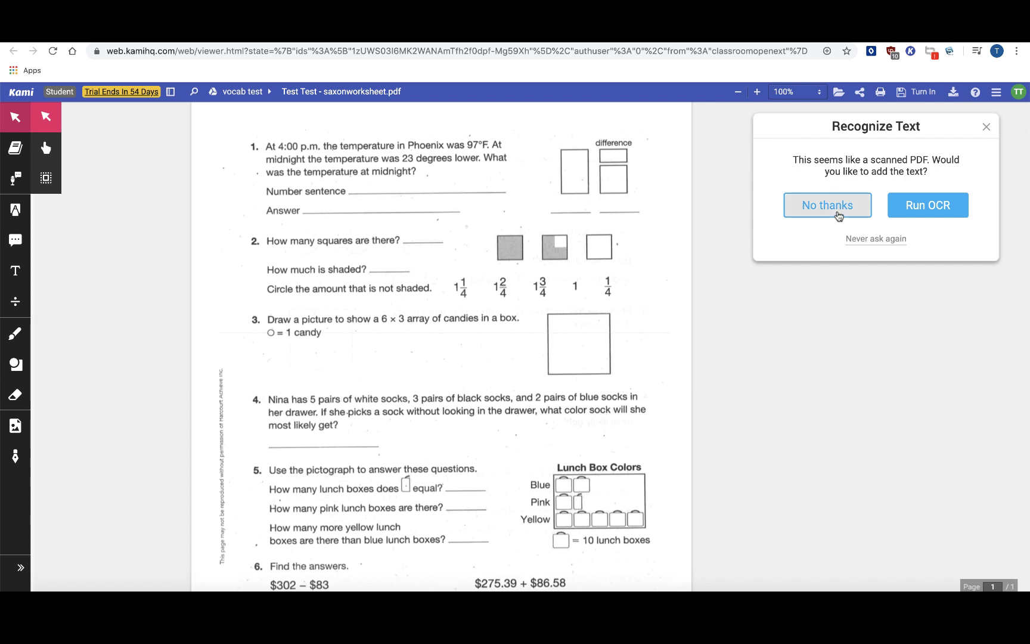
- Decline text recognition and scroll through the one-page Saxon worksheet
left_click(839, 216)
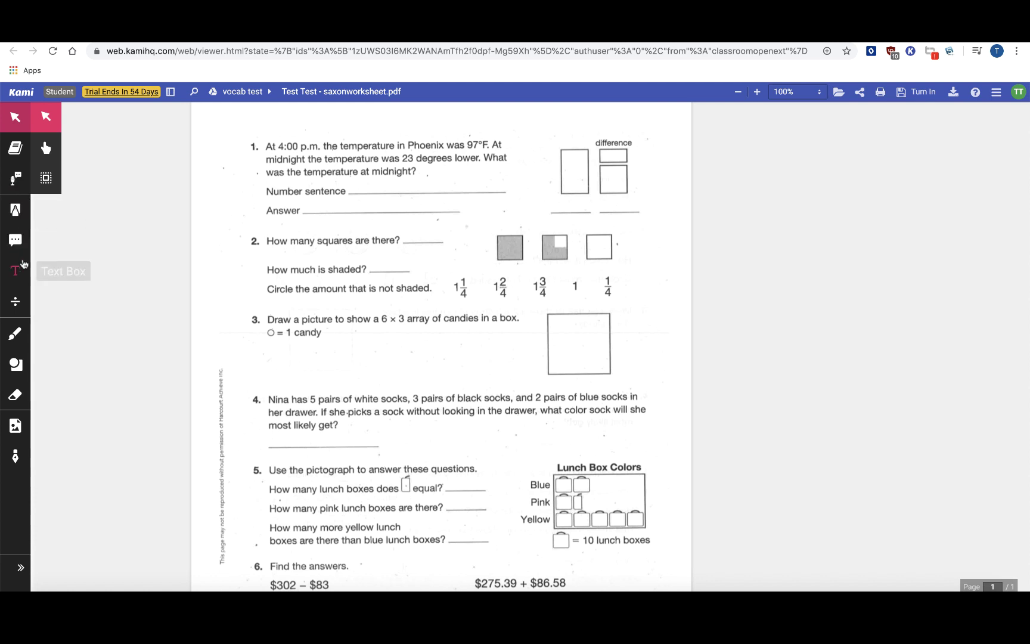
scroll(55, 290, "down", 1)
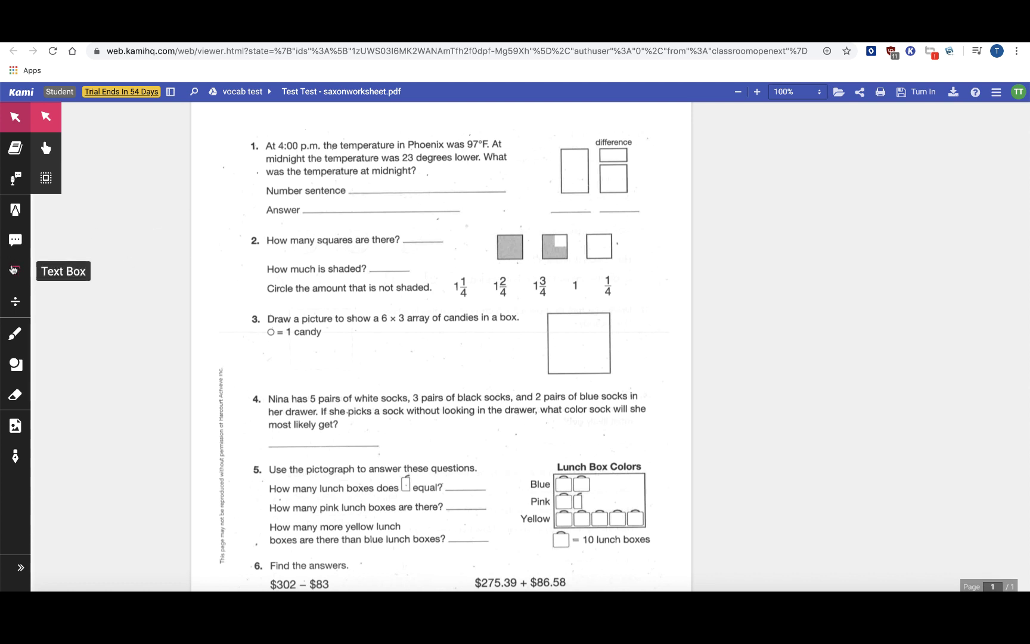
- Add a 14px text box reading 'type type' on problem 1's Number sentence line
left_click(17, 275)
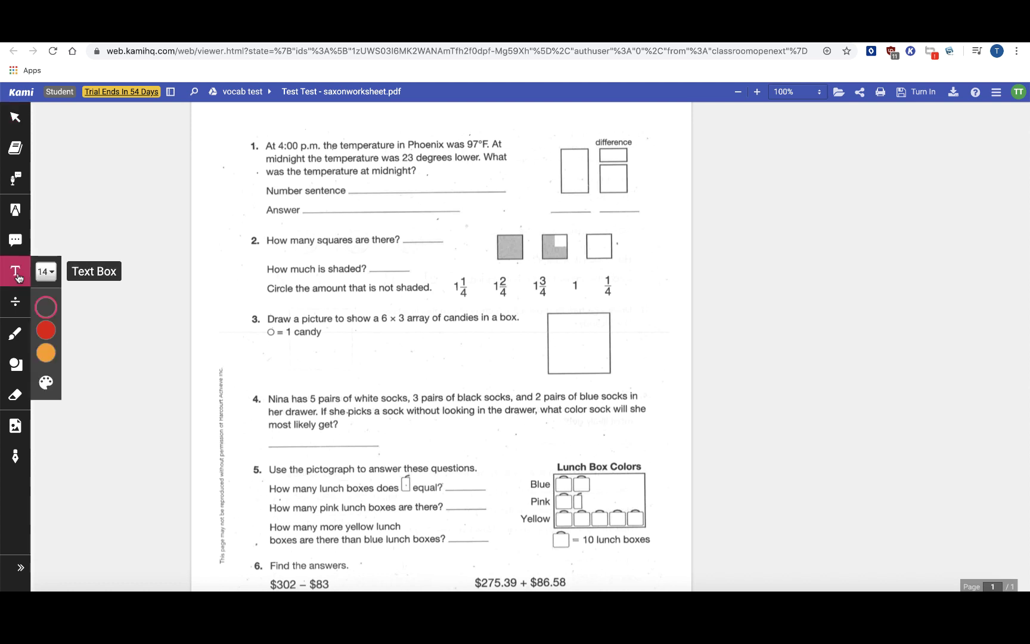
left_click(355, 187)
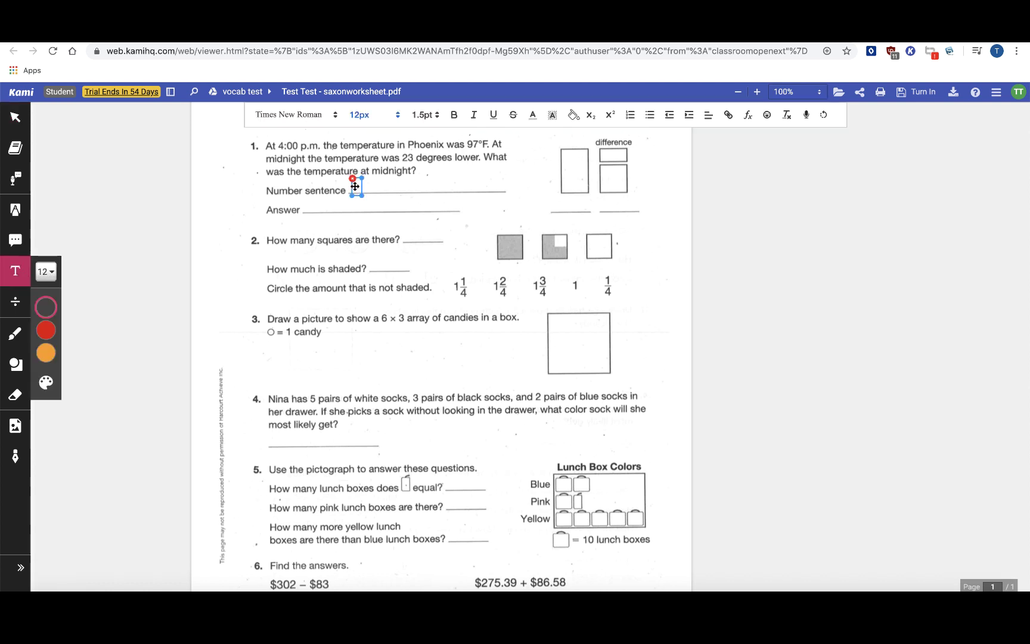
type("type")
left_click(46, 272)
mouse_move(74, 341)
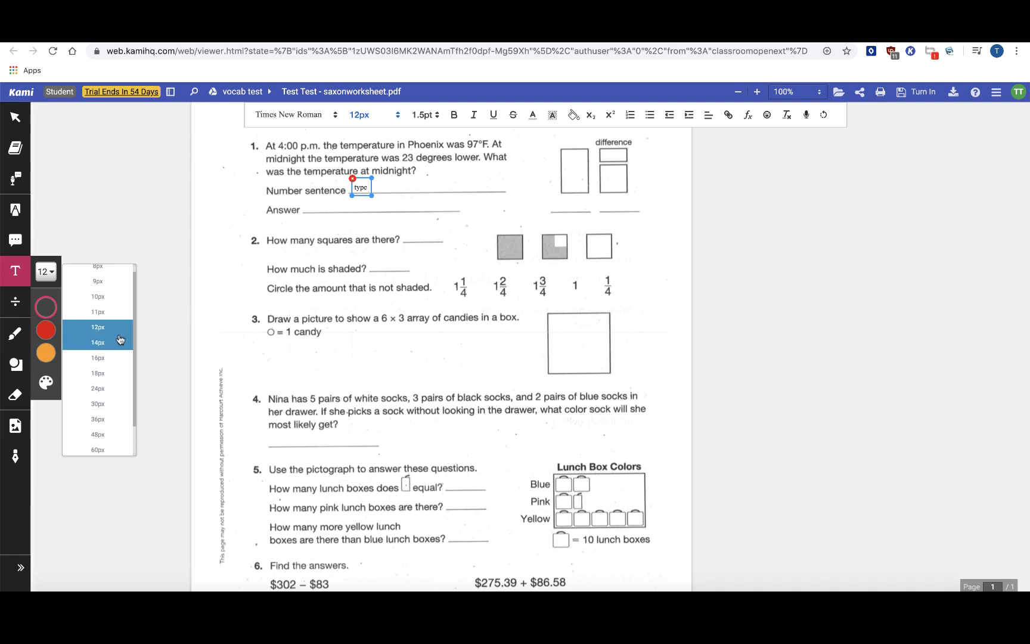
left_click(111, 343)
type("type")
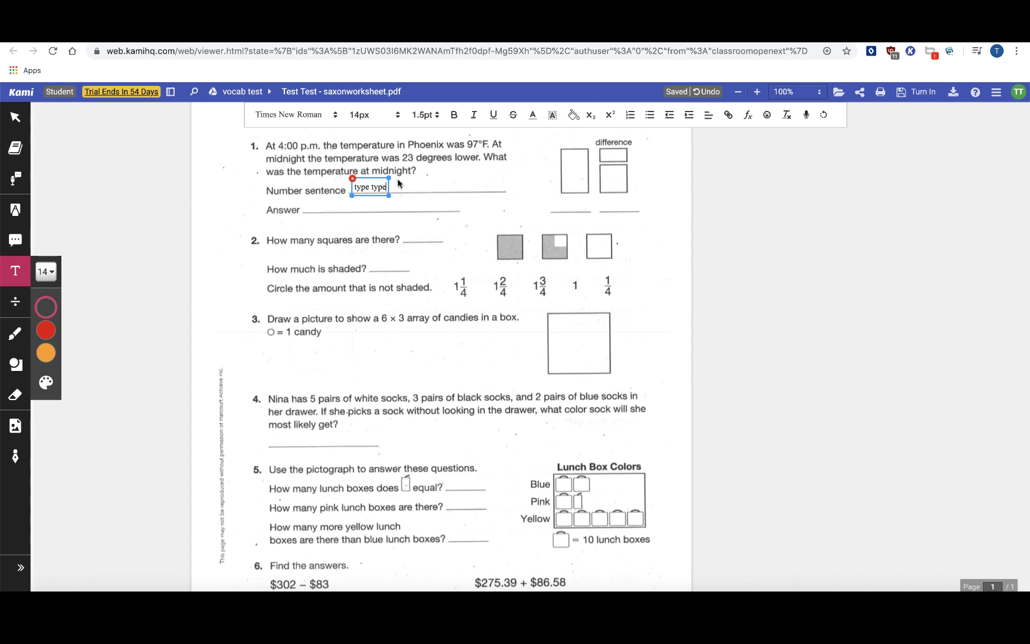
left_click(444, 185)
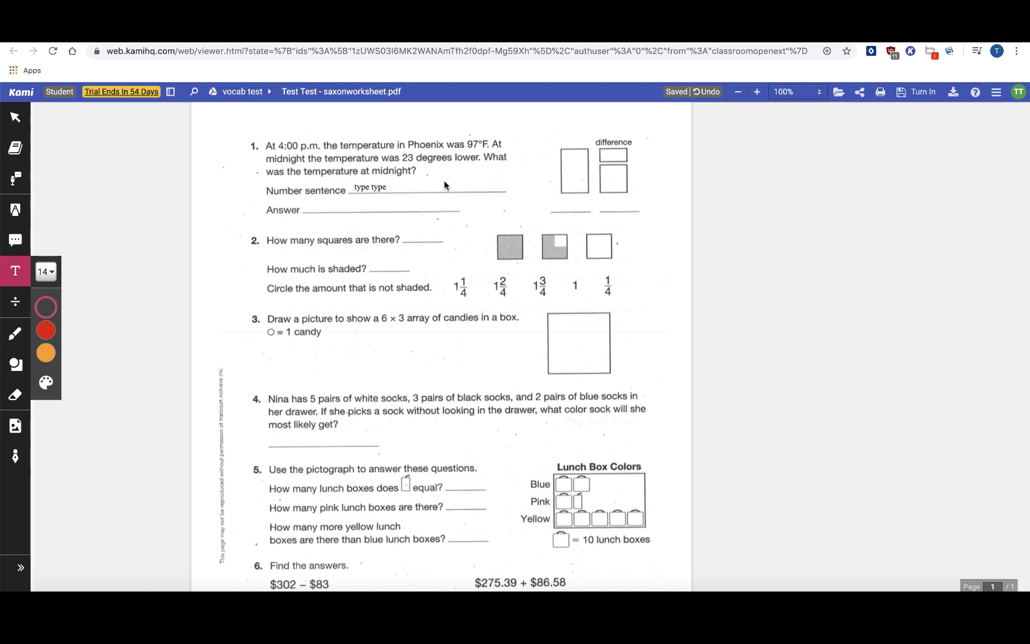
- Place a 10px text box in problem 1's left box reading 'text box' on two lines
left_click(562, 157)
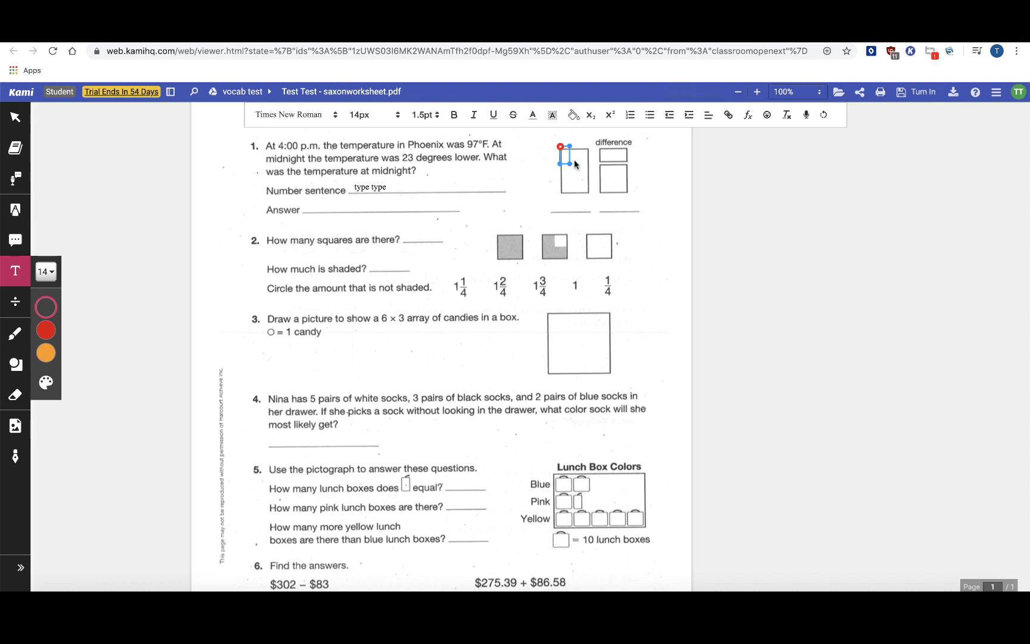
left_click(51, 272)
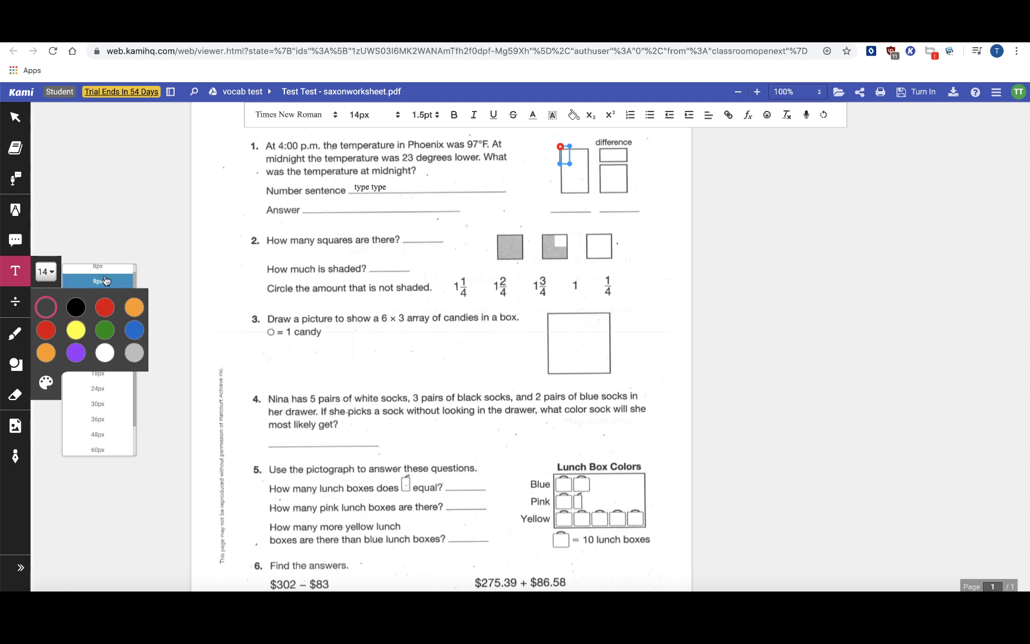
left_click(108, 297)
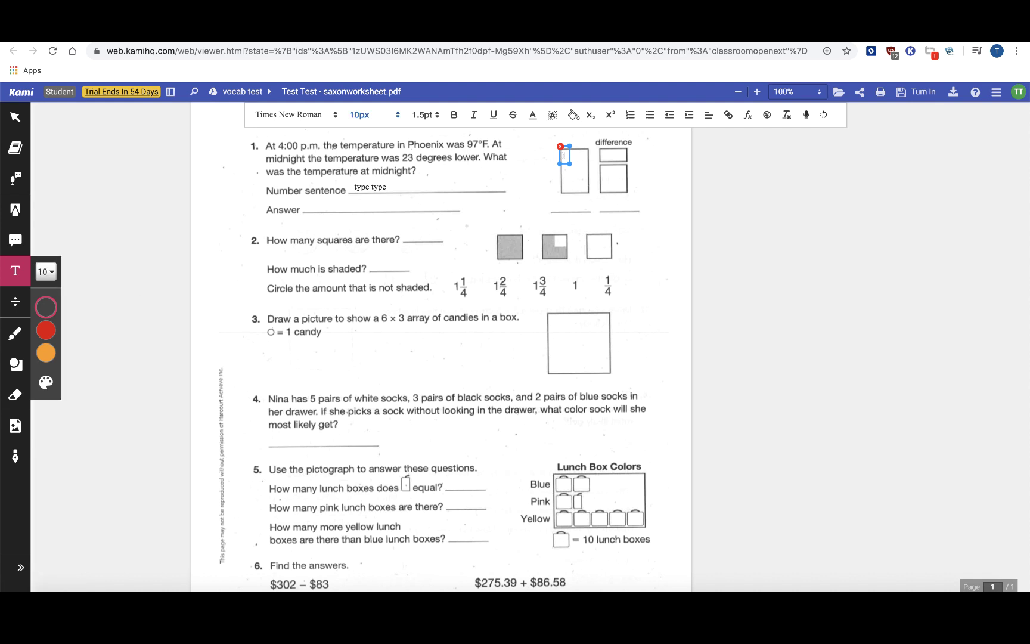
type("text box")
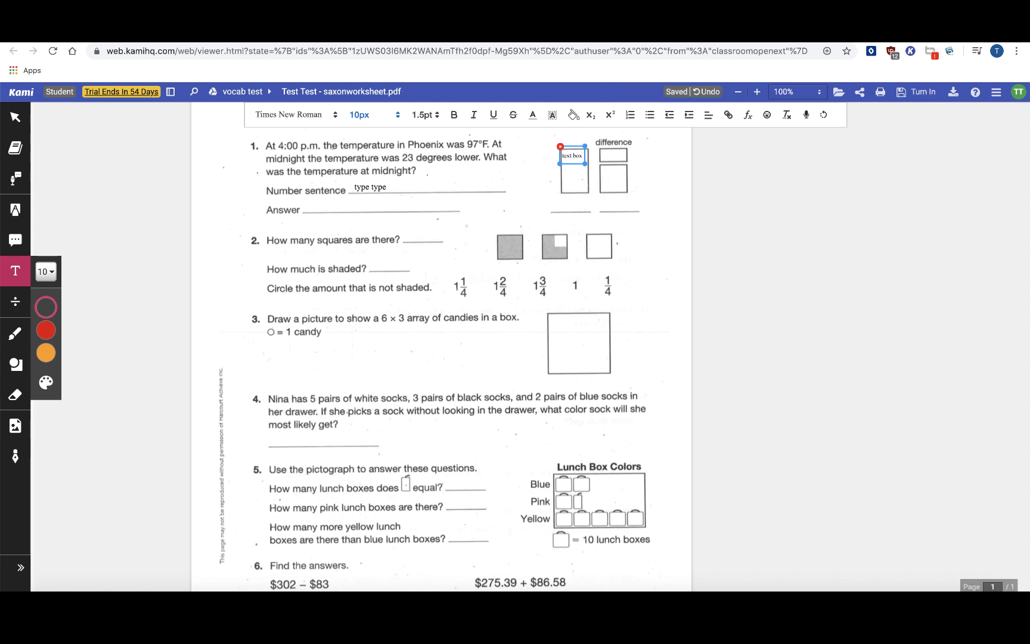
key("Return")
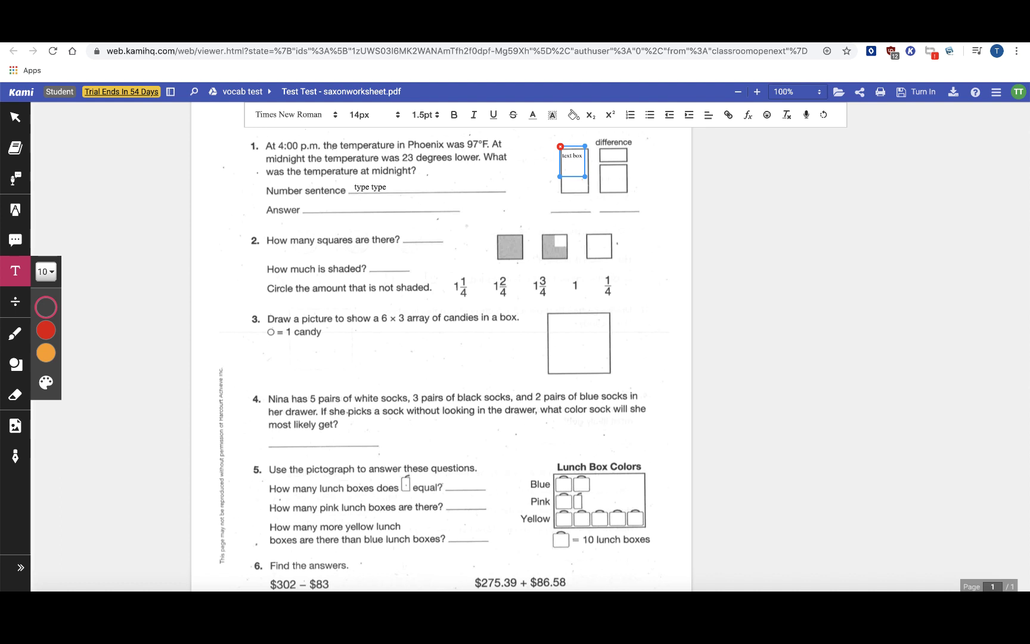
type("text box")
- Draw a red freehand circle around 1 2/4 and red candy shapes in problem 3's box
left_click(478, 208)
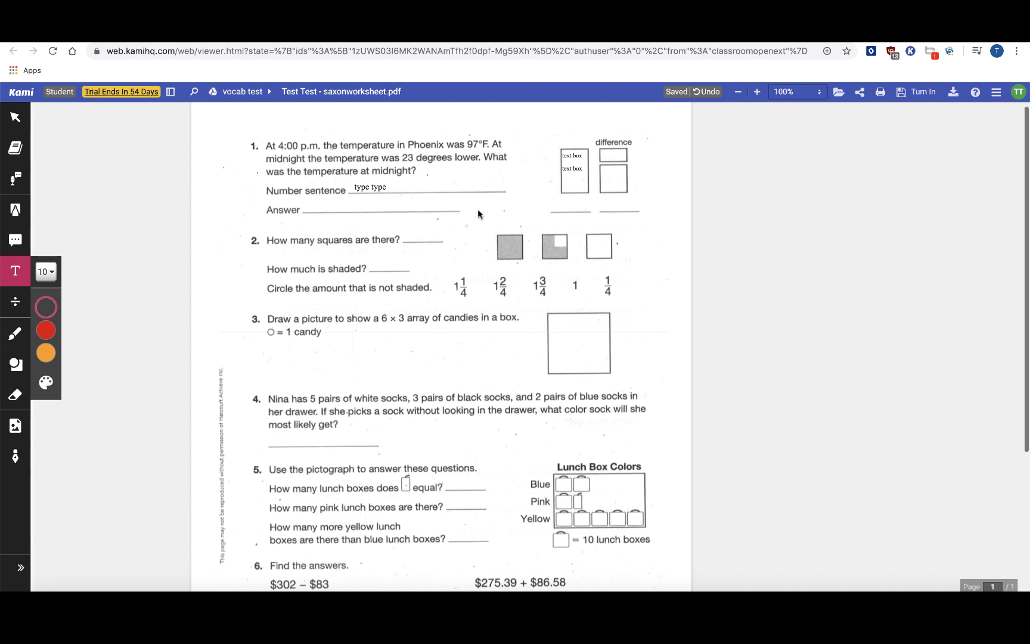
left_click(16, 335)
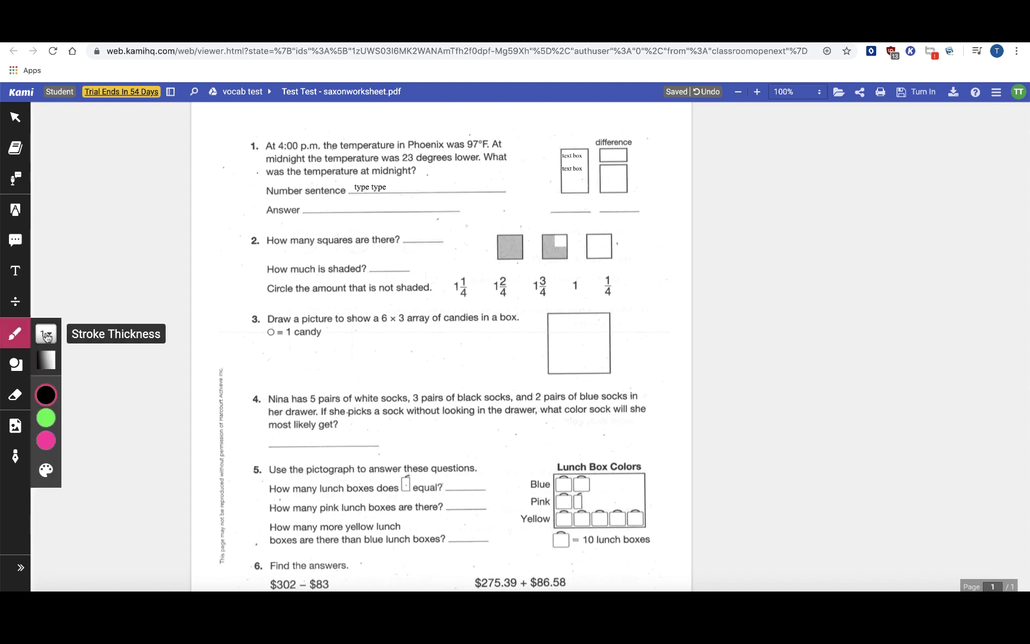
mouse_move(47, 419)
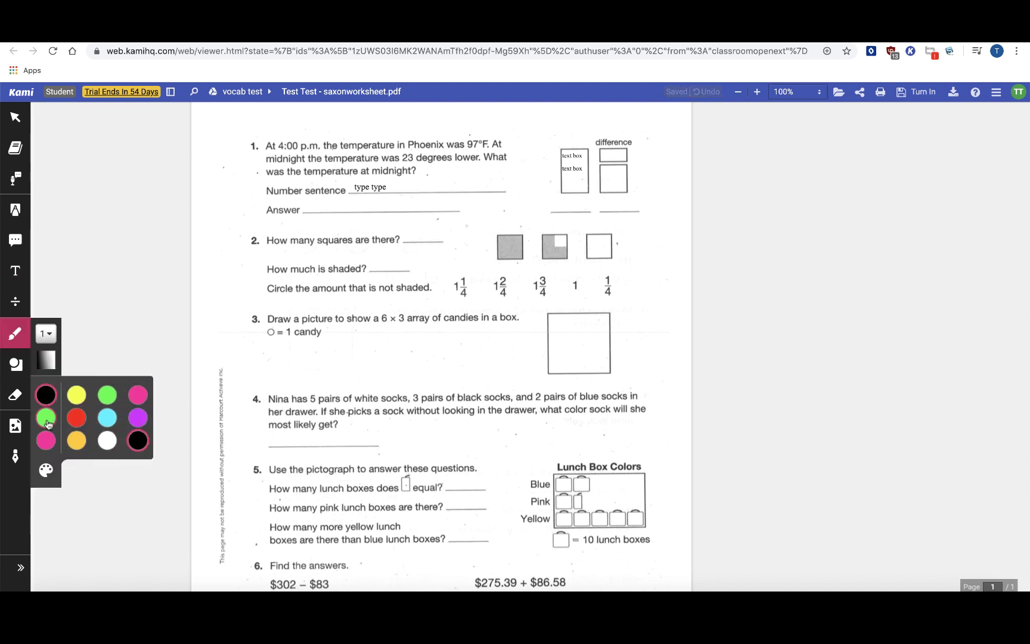
left_click(76, 423)
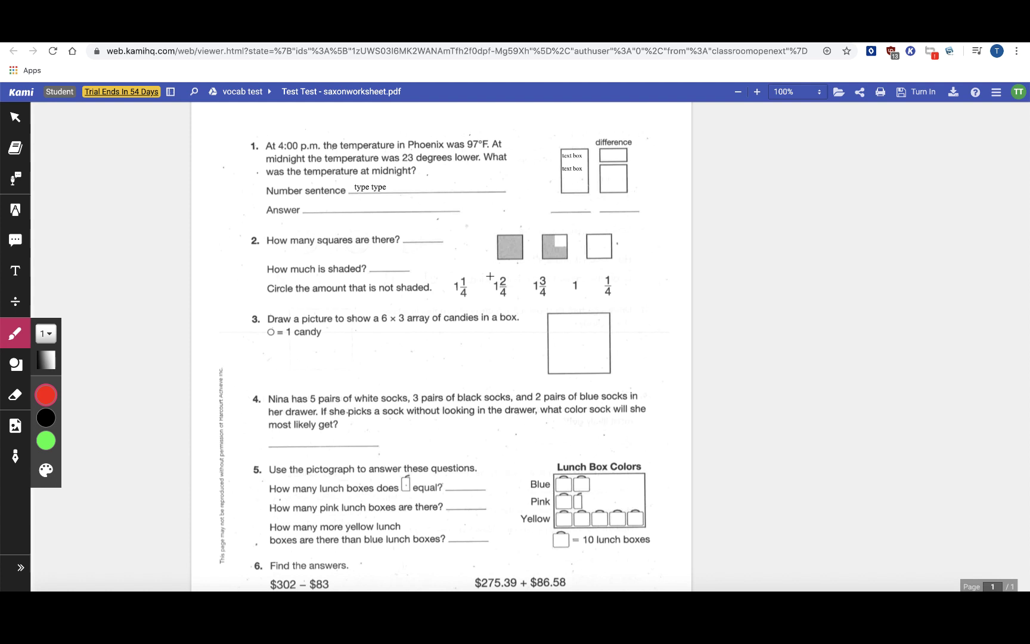
mouse_move(489, 276)
left_mouse_down()
mouse_move(506, 306)
mouse_move(509, 267)
mouse_move(489, 281)
left_mouse_up()
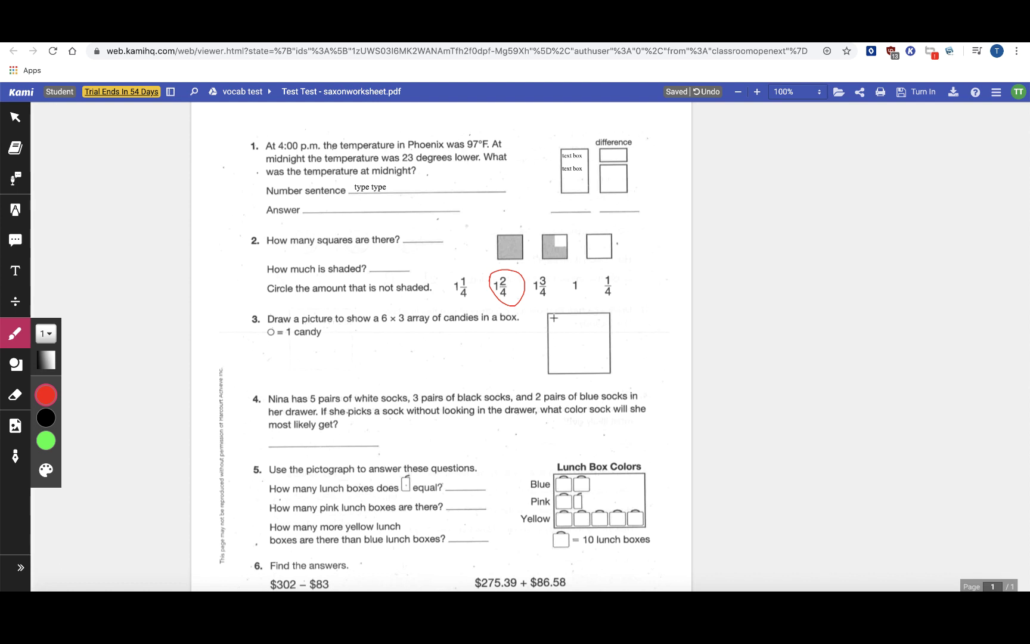
mouse_move(554, 318)
left_mouse_down()
mouse_move(558, 331)
mouse_move(561, 318)
mouse_move(594, 329)
mouse_move(573, 320)
left_mouse_up()
- Type 'xxx' in red at 14px below the drawn candies in problem 3's box
left_click(16, 273)
left_click(46, 272)
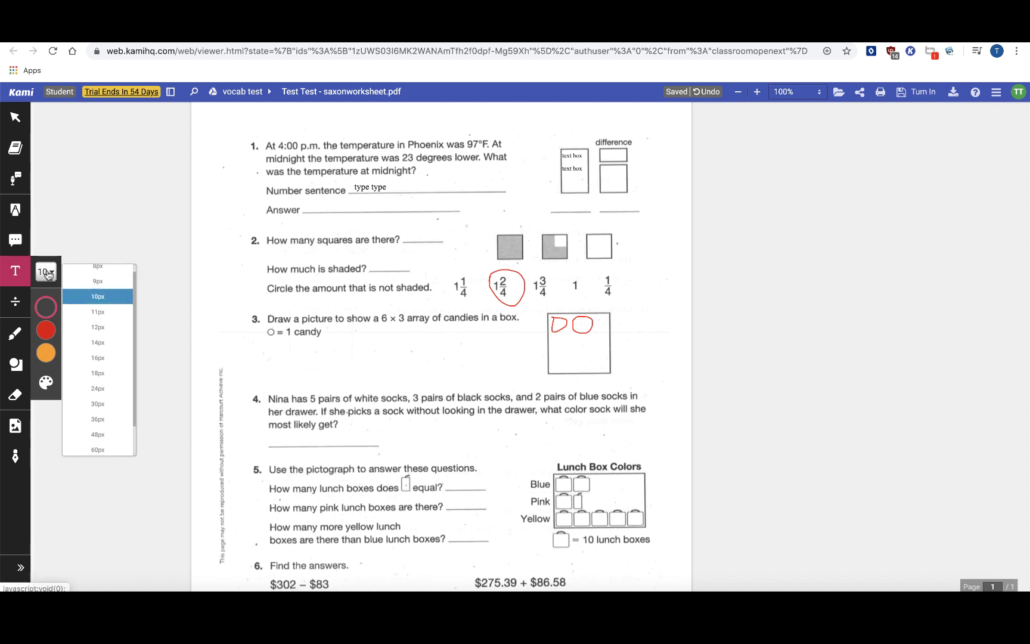
left_click(104, 342)
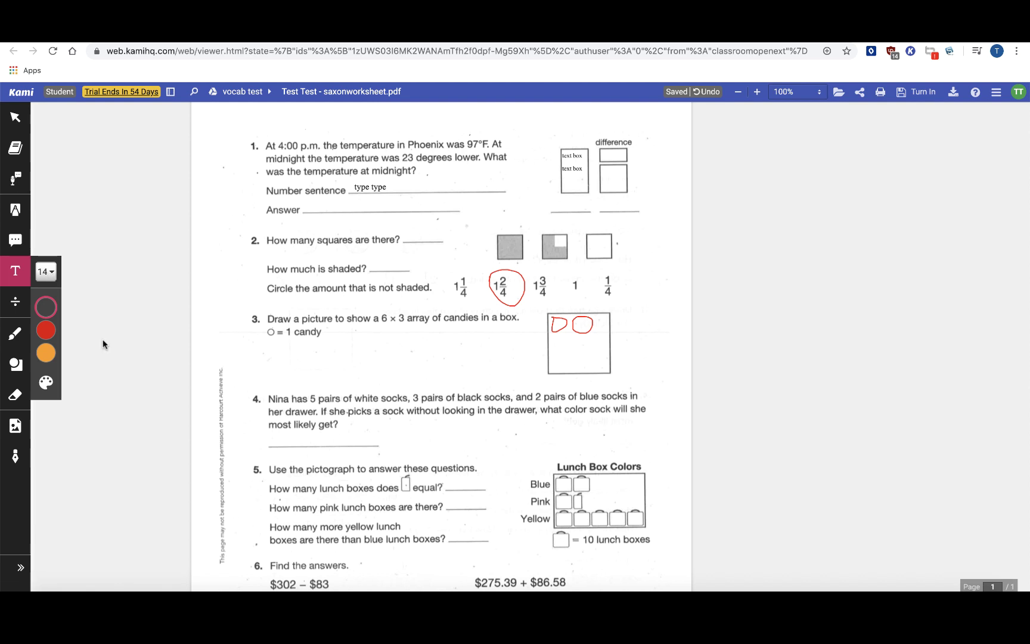
left_click(51, 332)
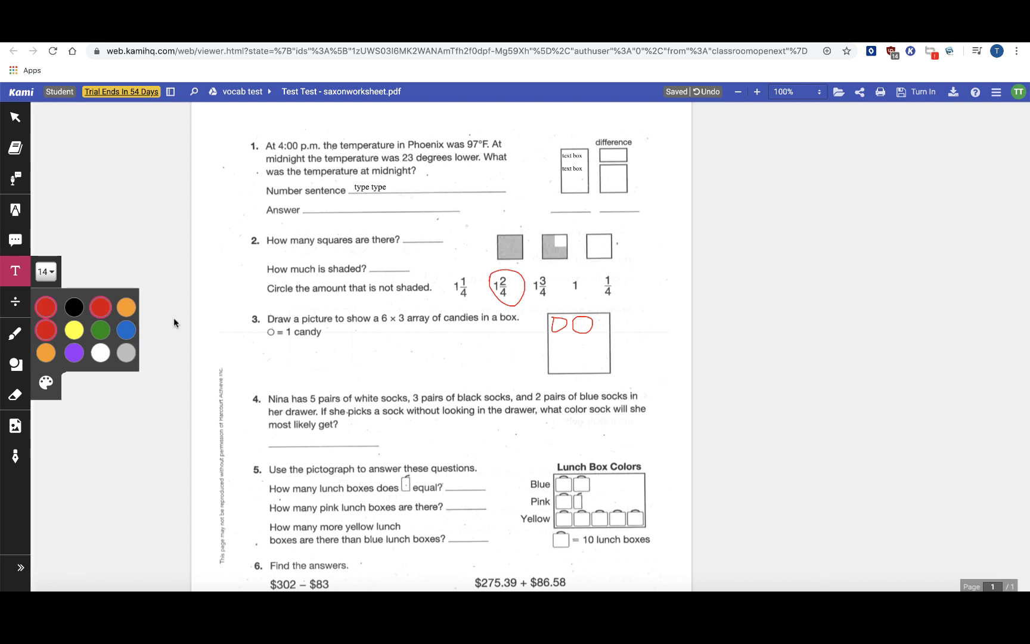
left_click(556, 342)
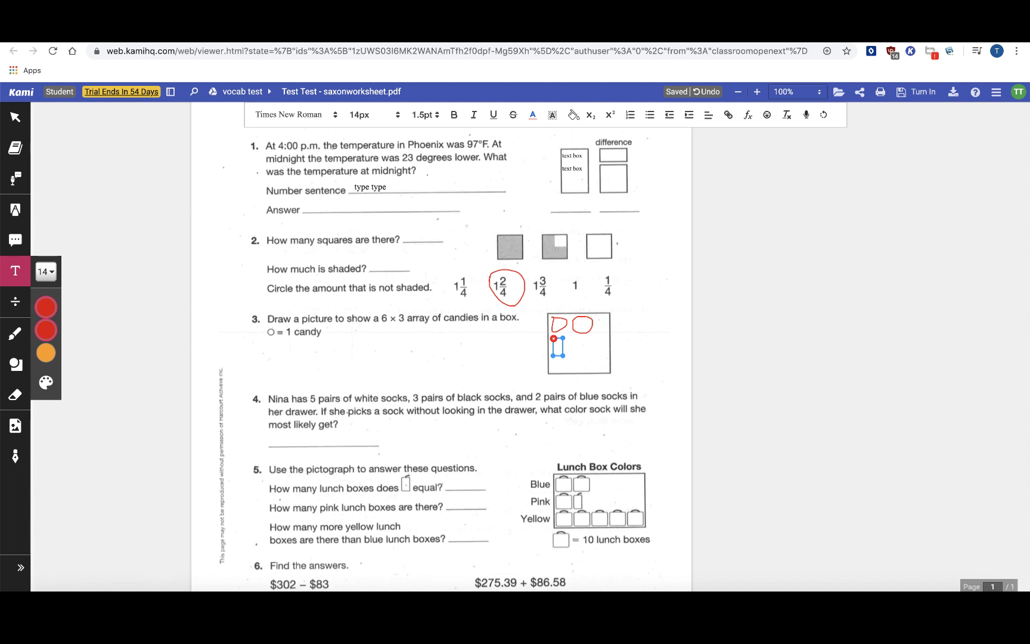
type("xxx")
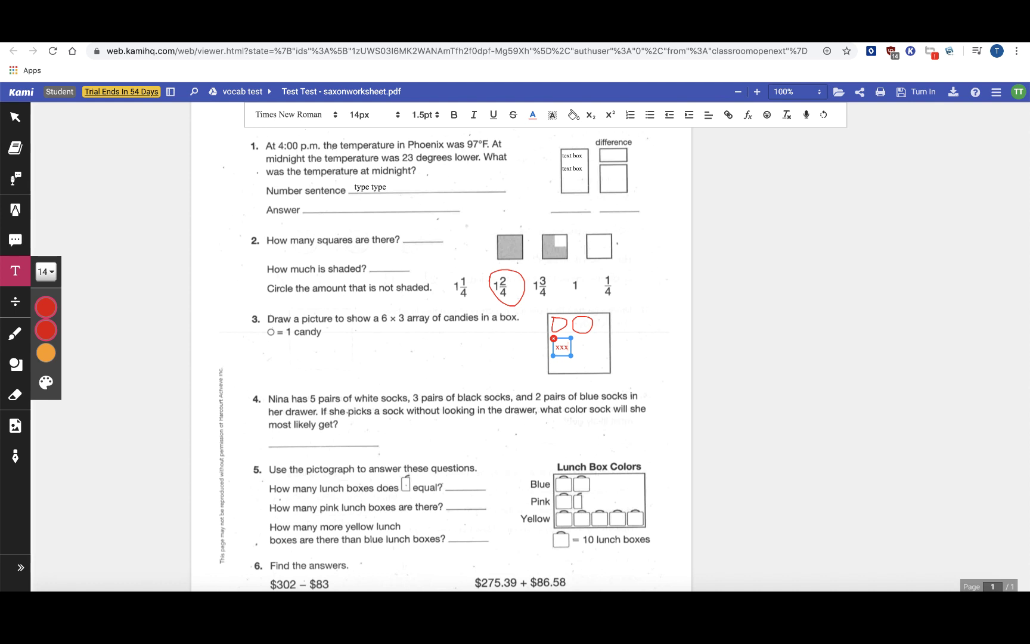
left_click(511, 365)
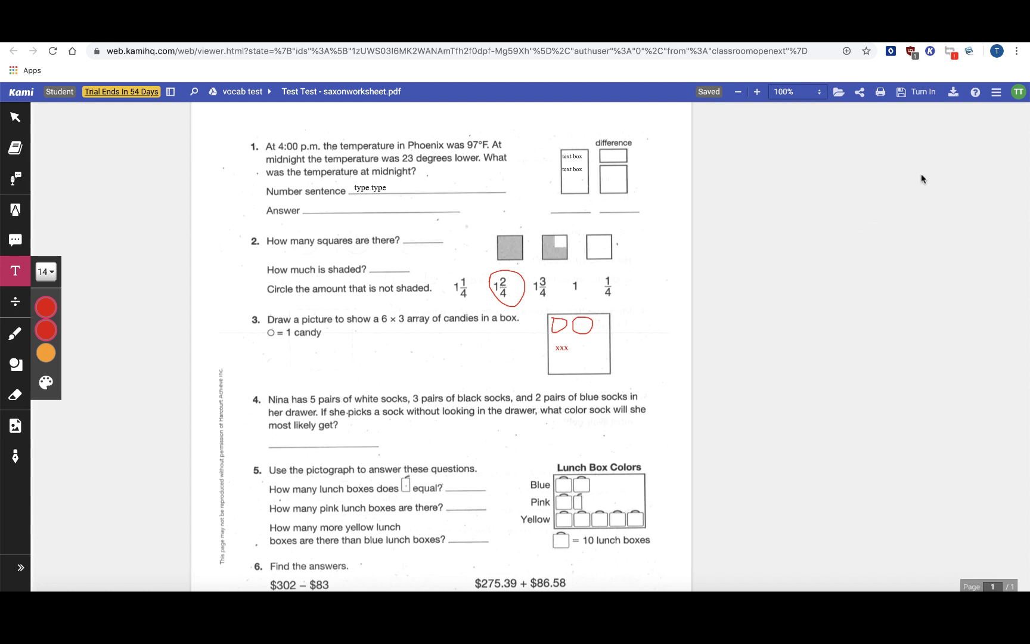
- Turn in the annotated worksheet from Kami's Turn In panel
left_click(920, 97)
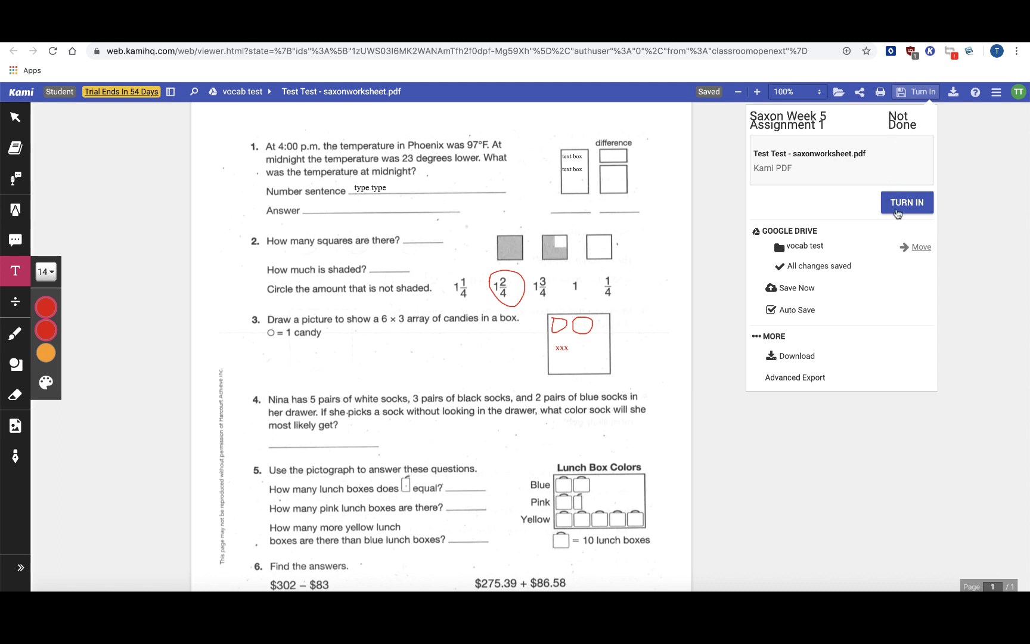
left_click(898, 213)
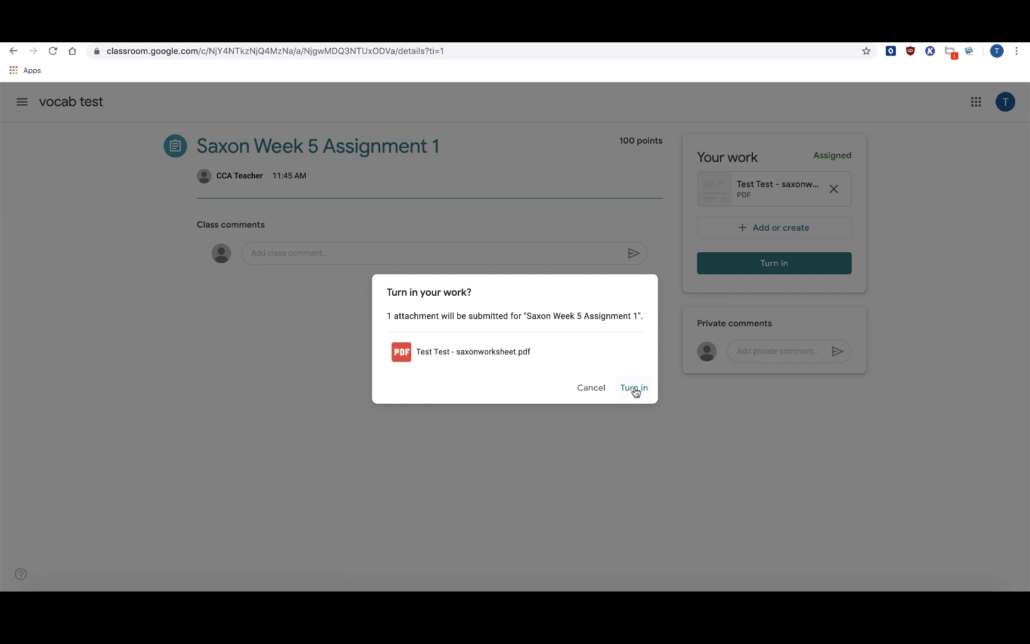
- Confirm submission of saxonworksheet.pdf to Saxon Week 5 Assignment 1, starting the turn-in
left_click(634, 389)
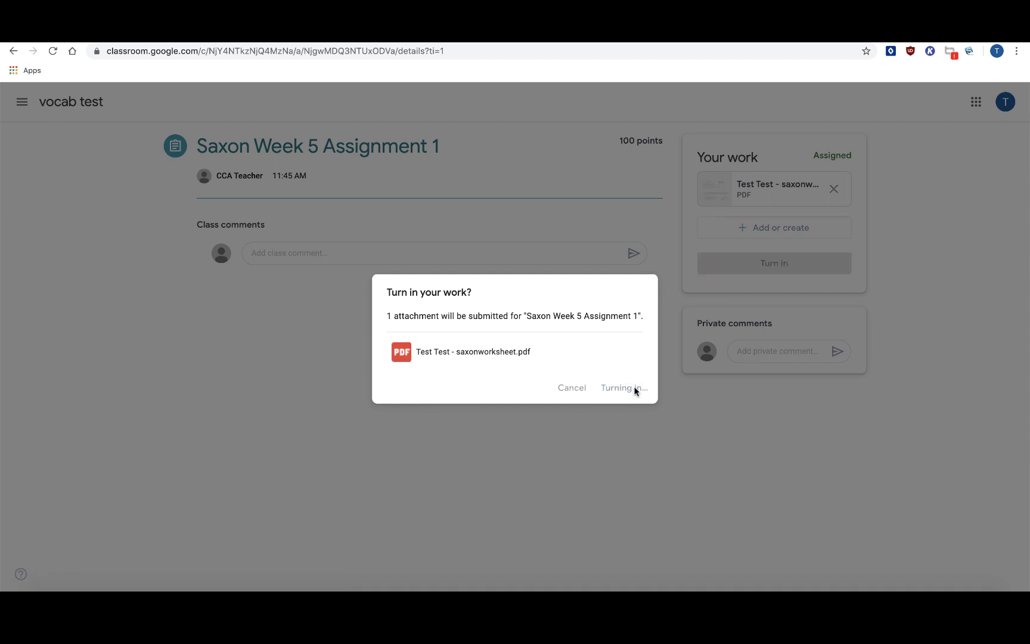